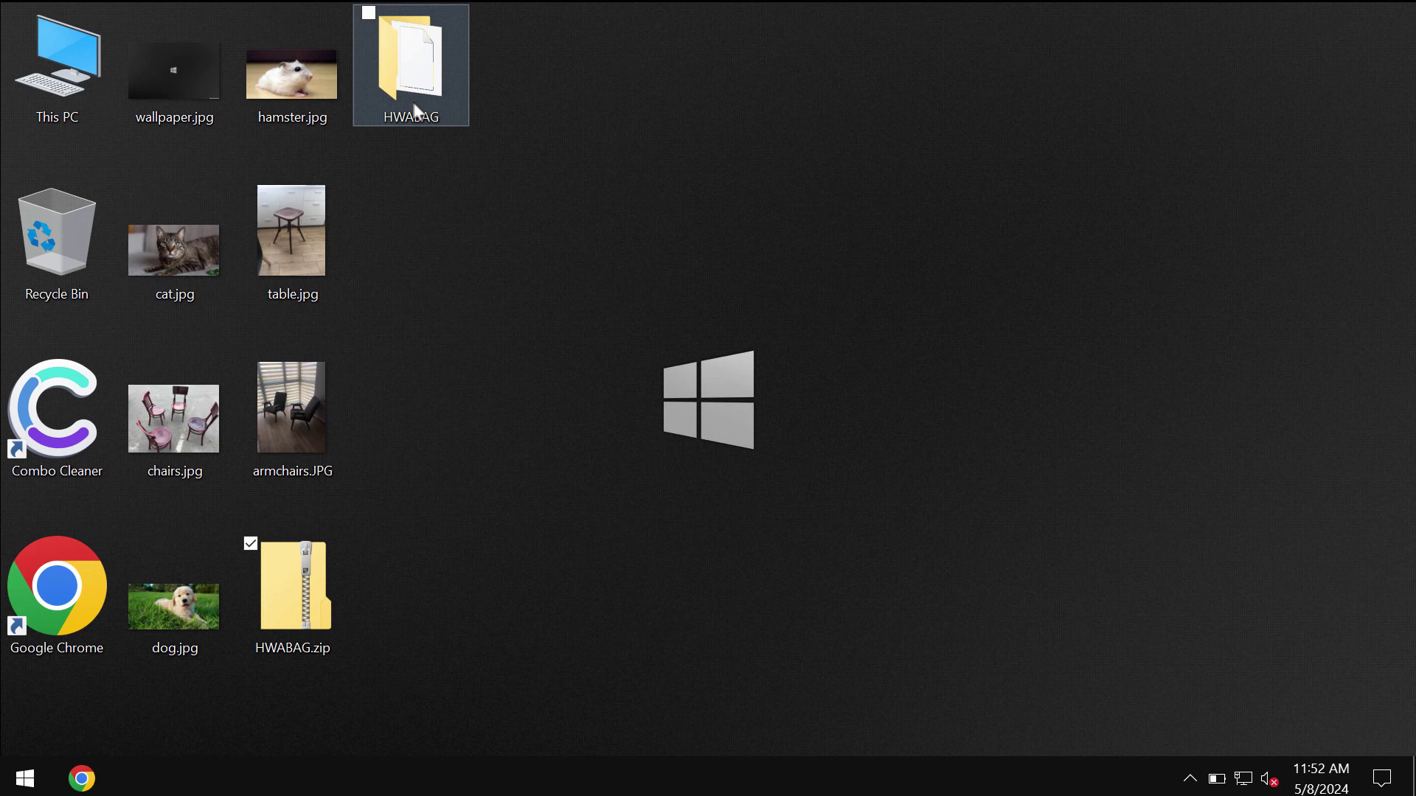
- View the cat.jpg photo twice to confirm it opens before encryption
double_click(121, 265)
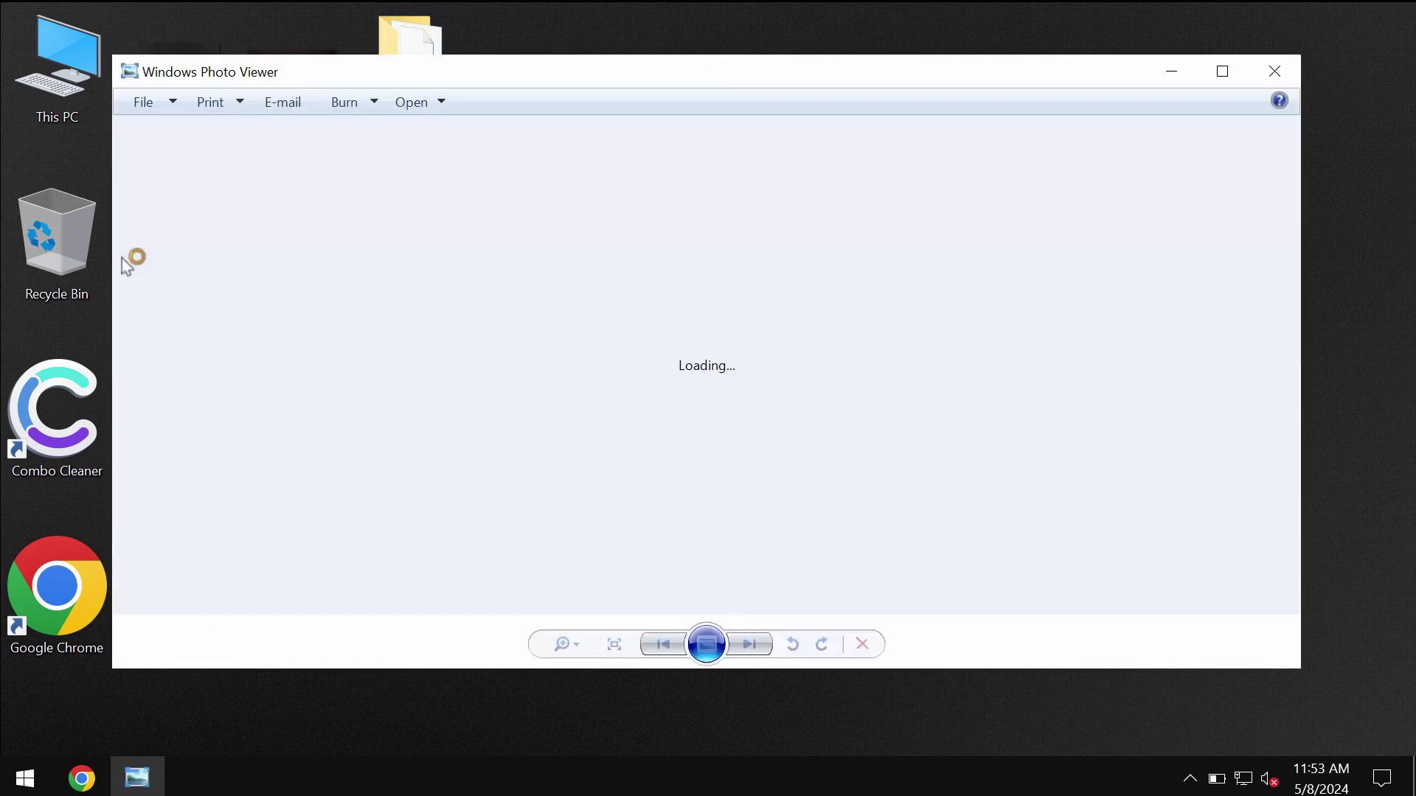
left_click(1274, 71)
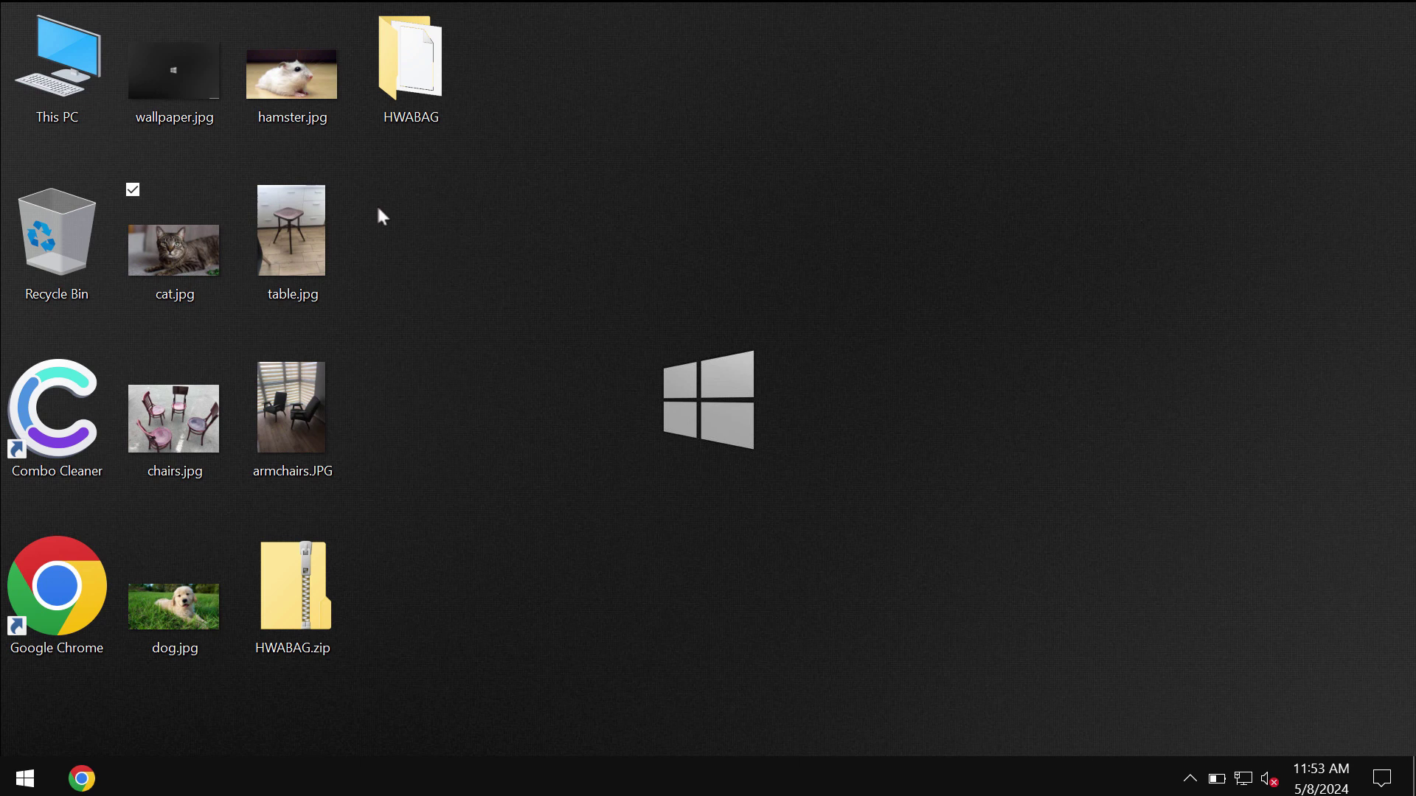
double_click(191, 261)
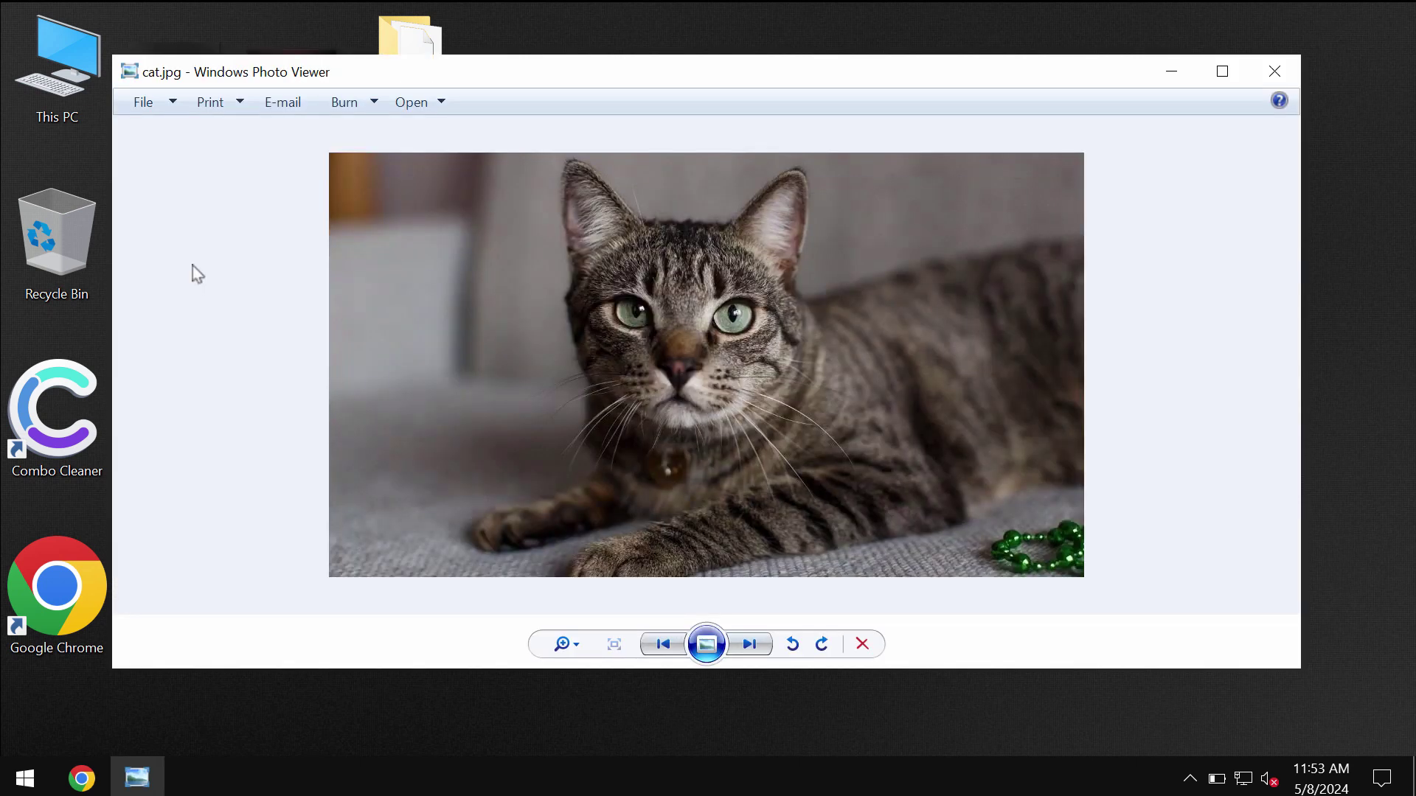
left_click(1274, 72)
- Run the HWABAG executable from its folder, then close the Explorer window
left_click(398, 87)
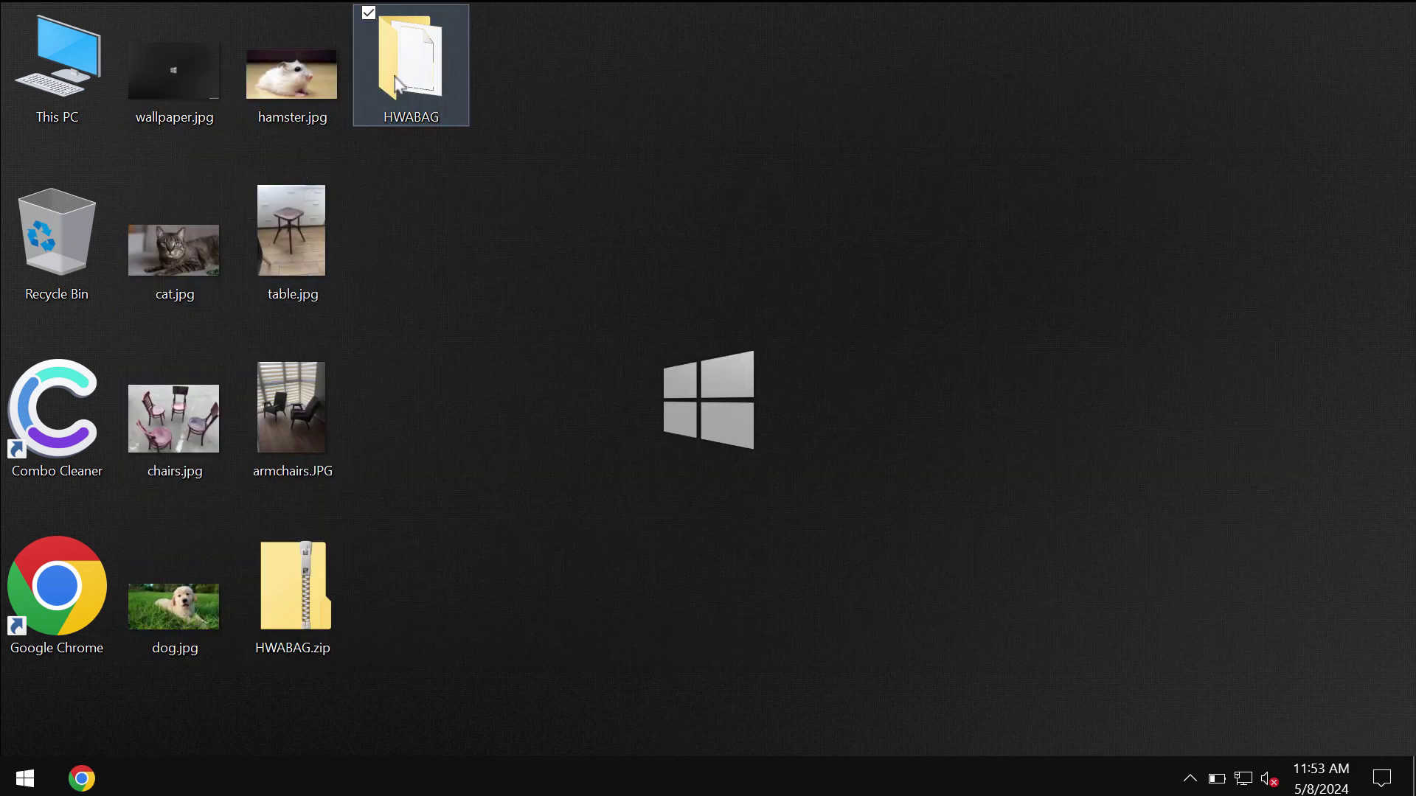
double_click(398, 86)
double_click(459, 199)
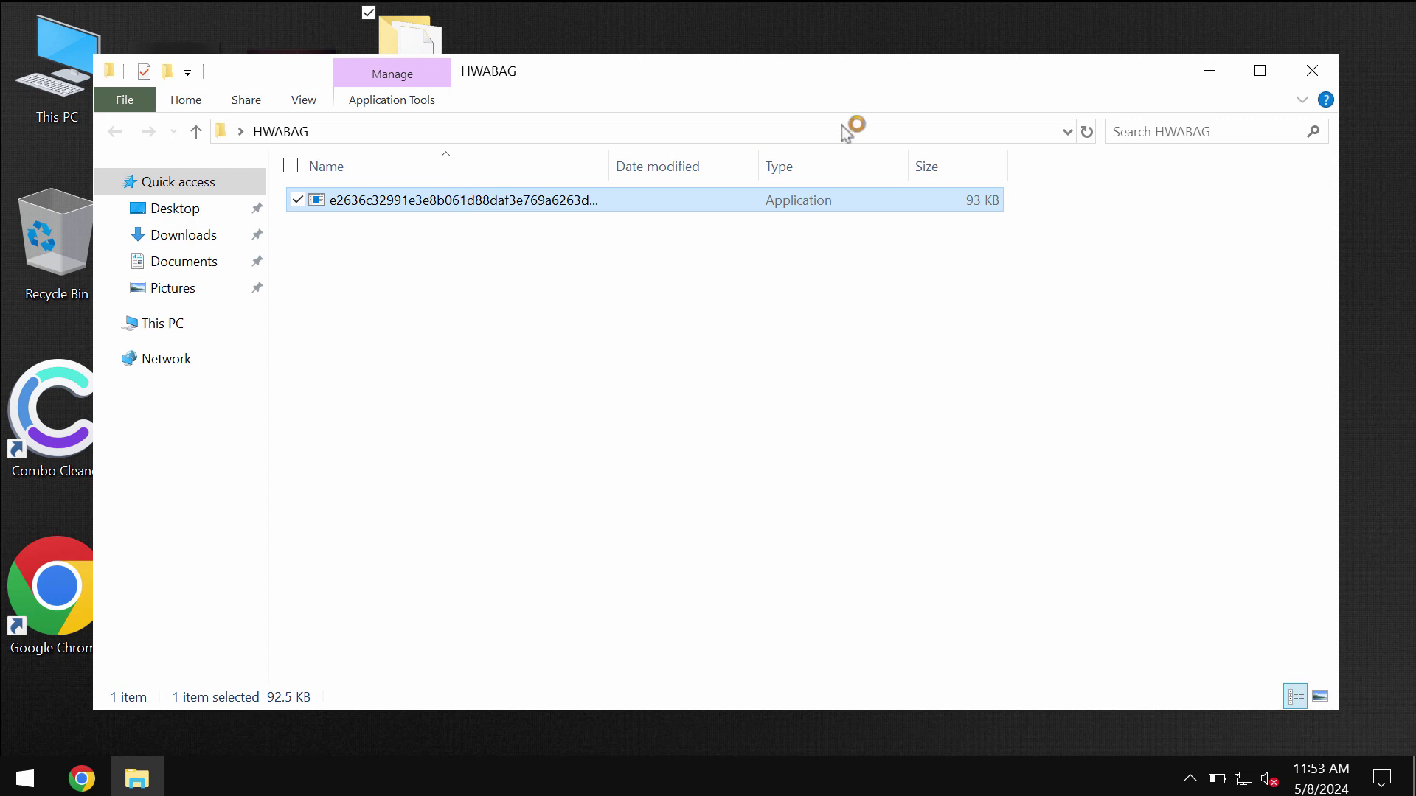
left_click(1312, 72)
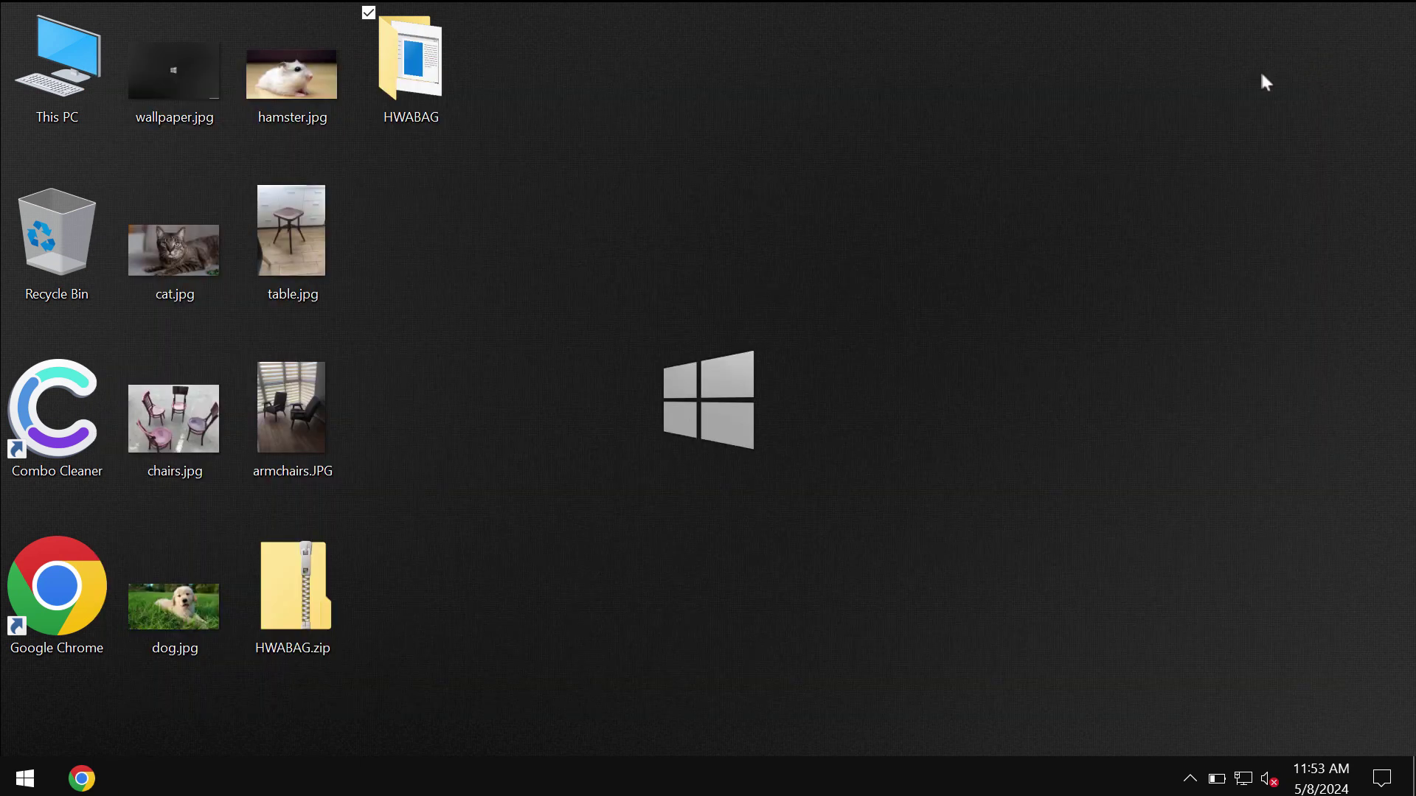
left_click(795, 227)
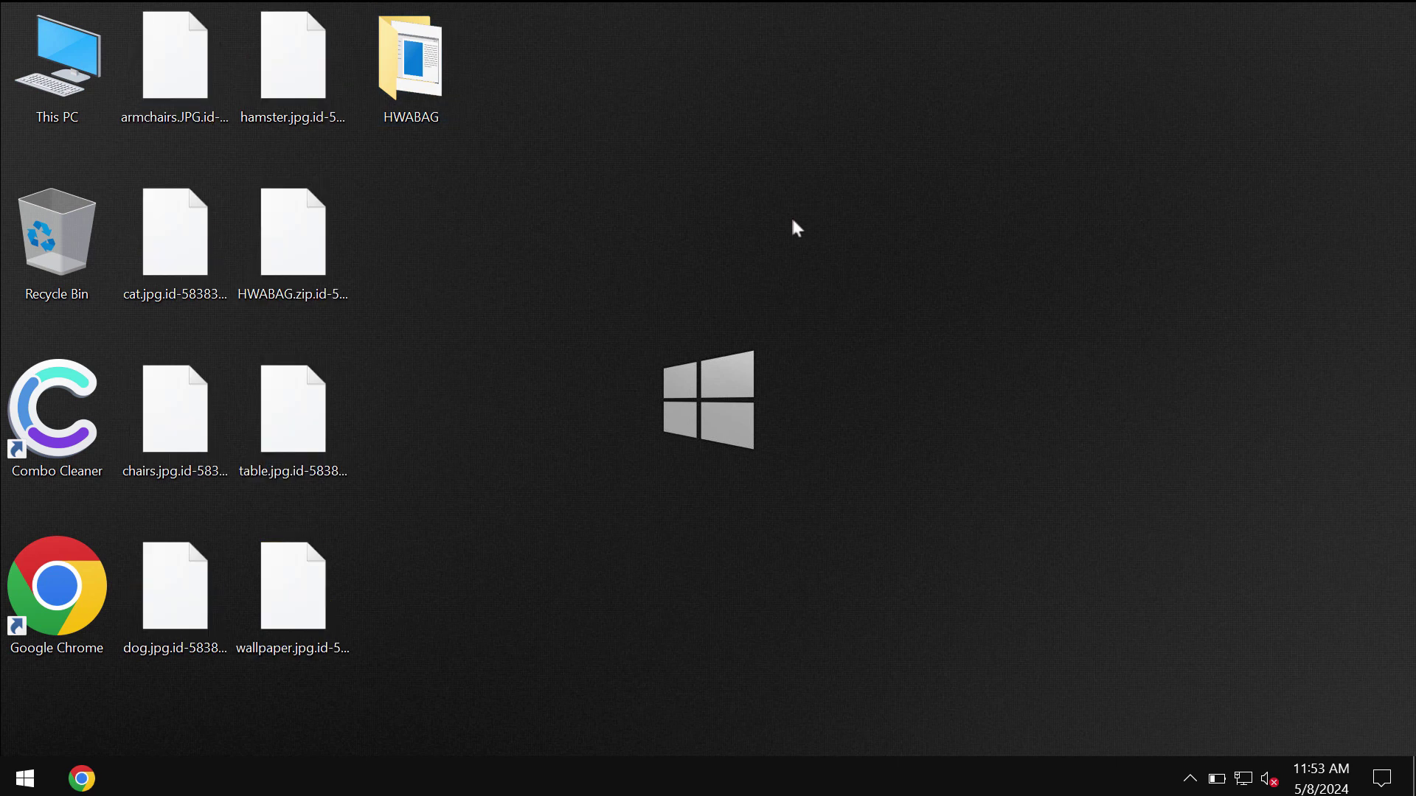
- Select the encrypted HWABAG.zip file on the desktop to try opening it
left_click(266, 258)
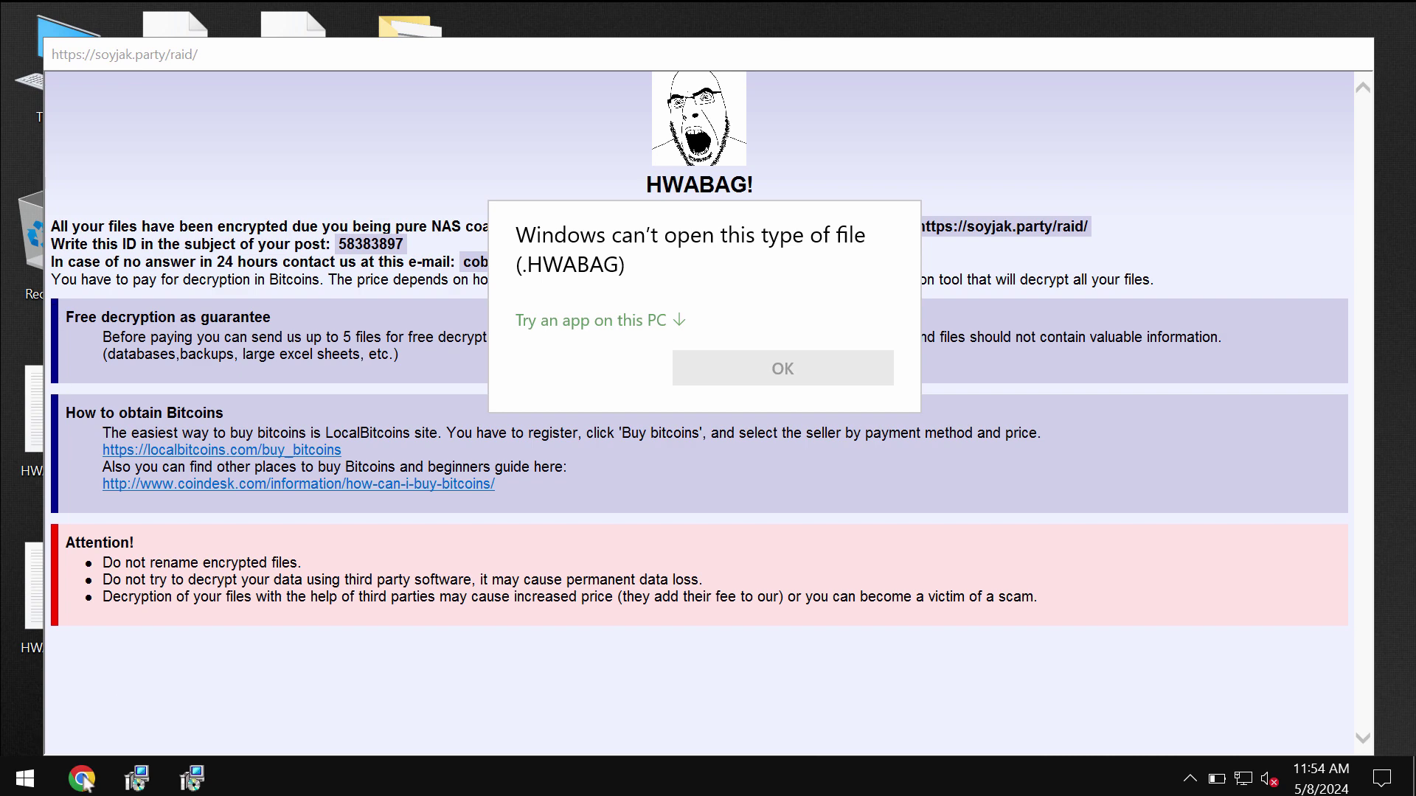
- Dismiss the errors and launch iexplore.exe from C:\Program Files (x86)\Internet Explorer
left_click(81, 779)
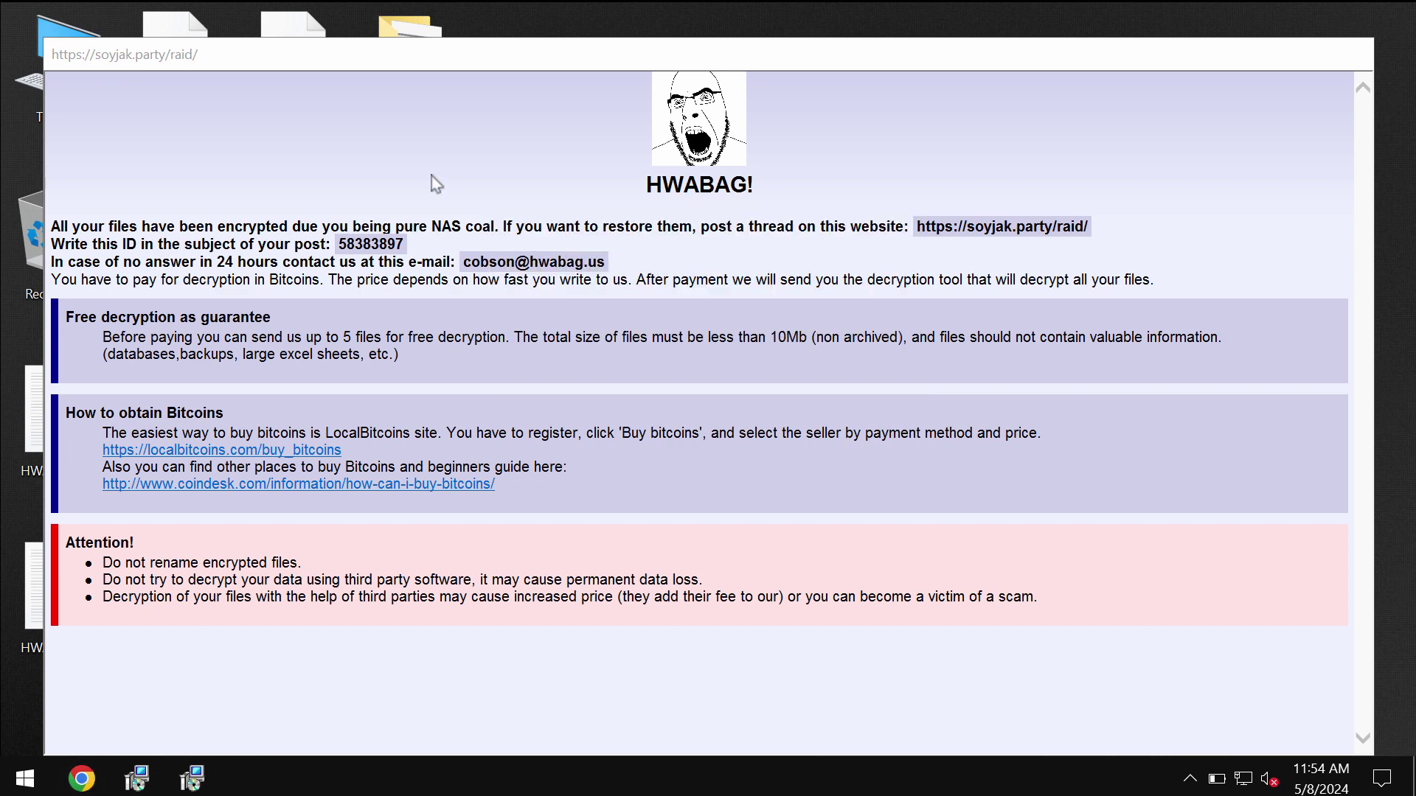
double_click(38, 35)
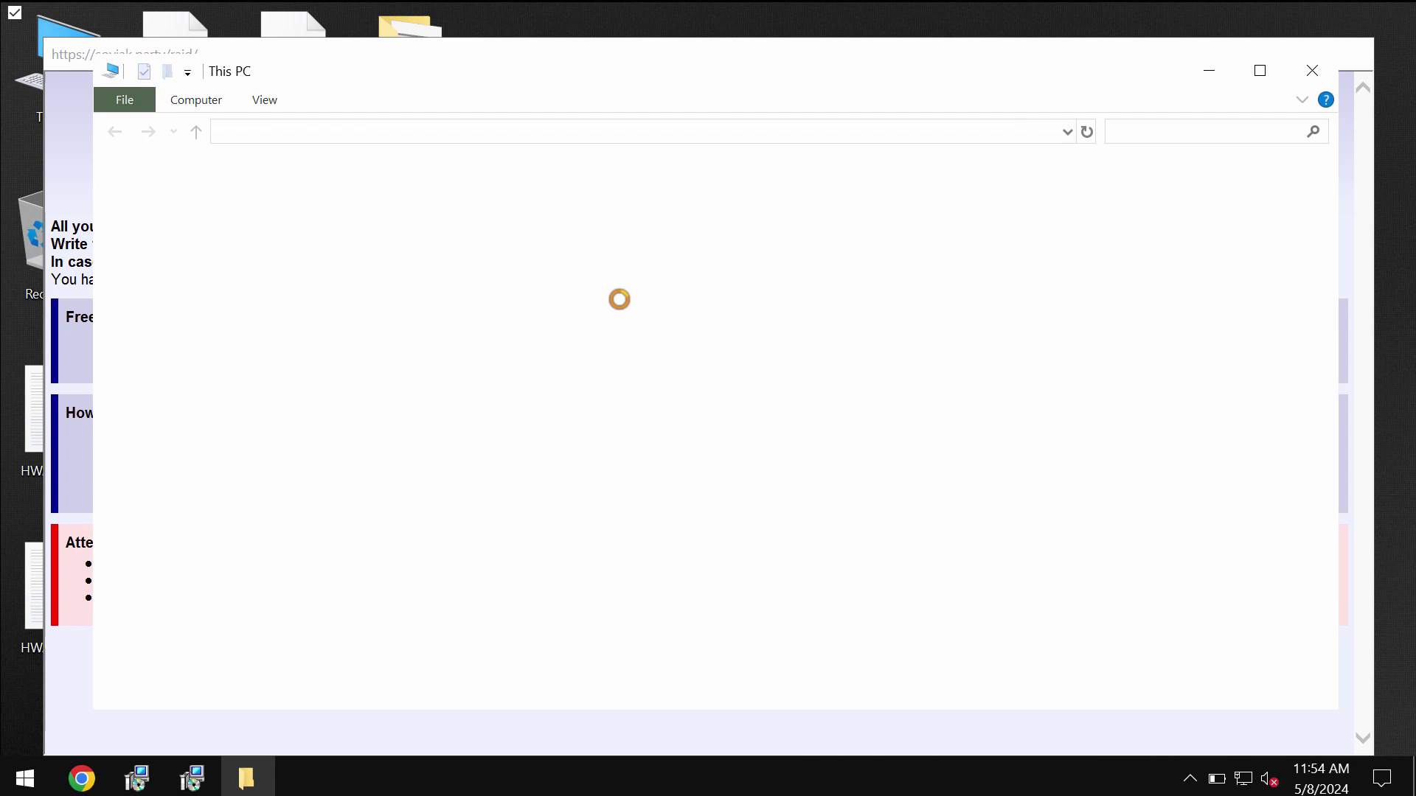
left_click(821, 411)
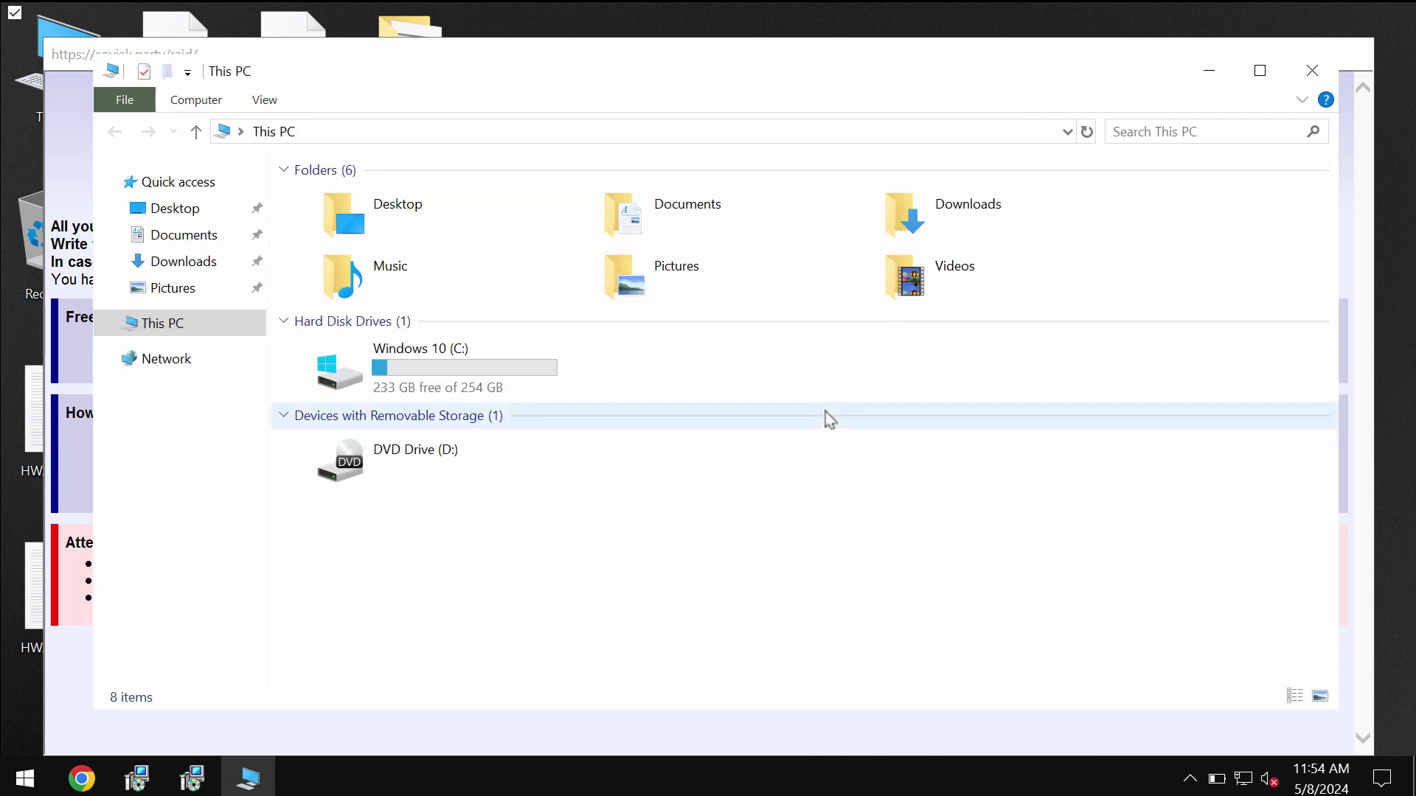
left_click(516, 369)
double_click(517, 368)
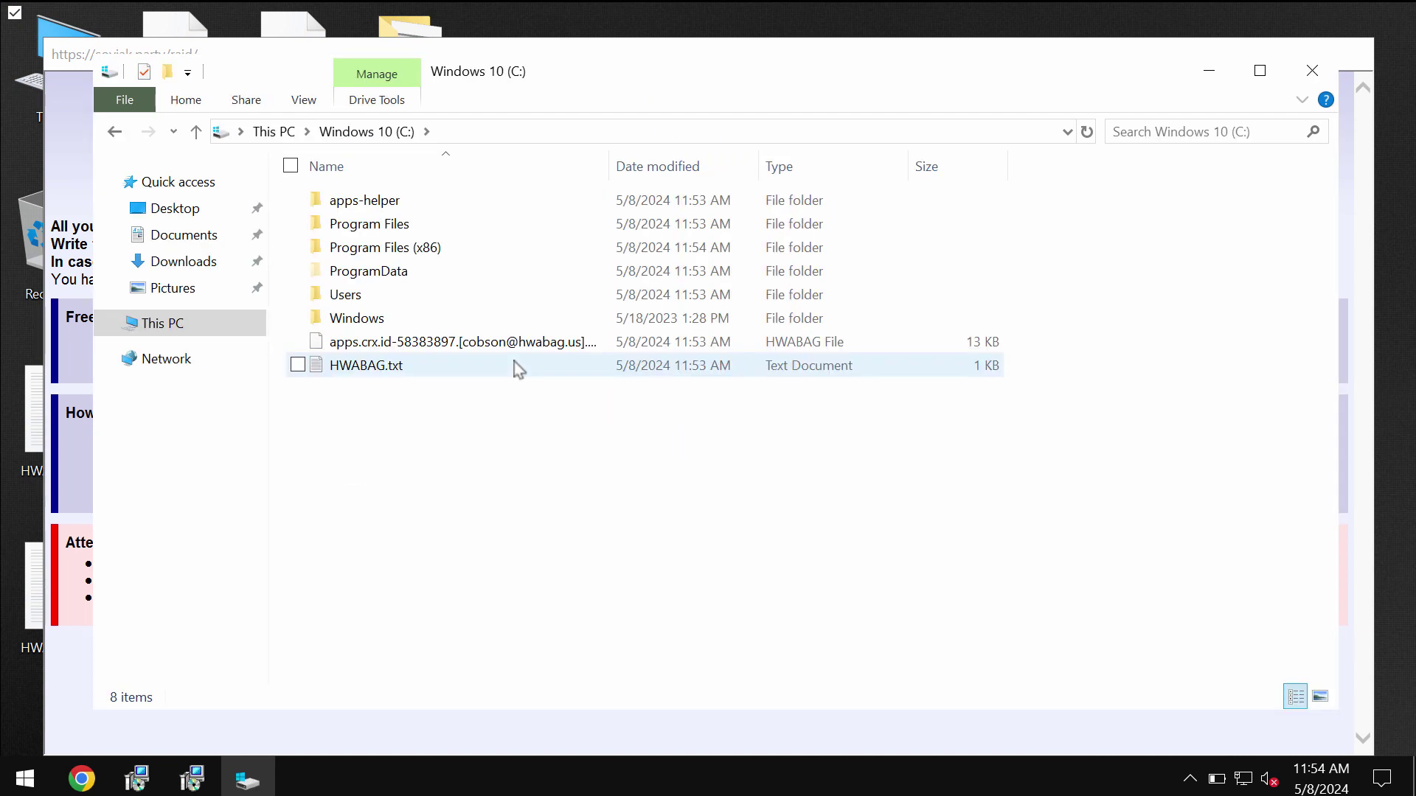
double_click(472, 249)
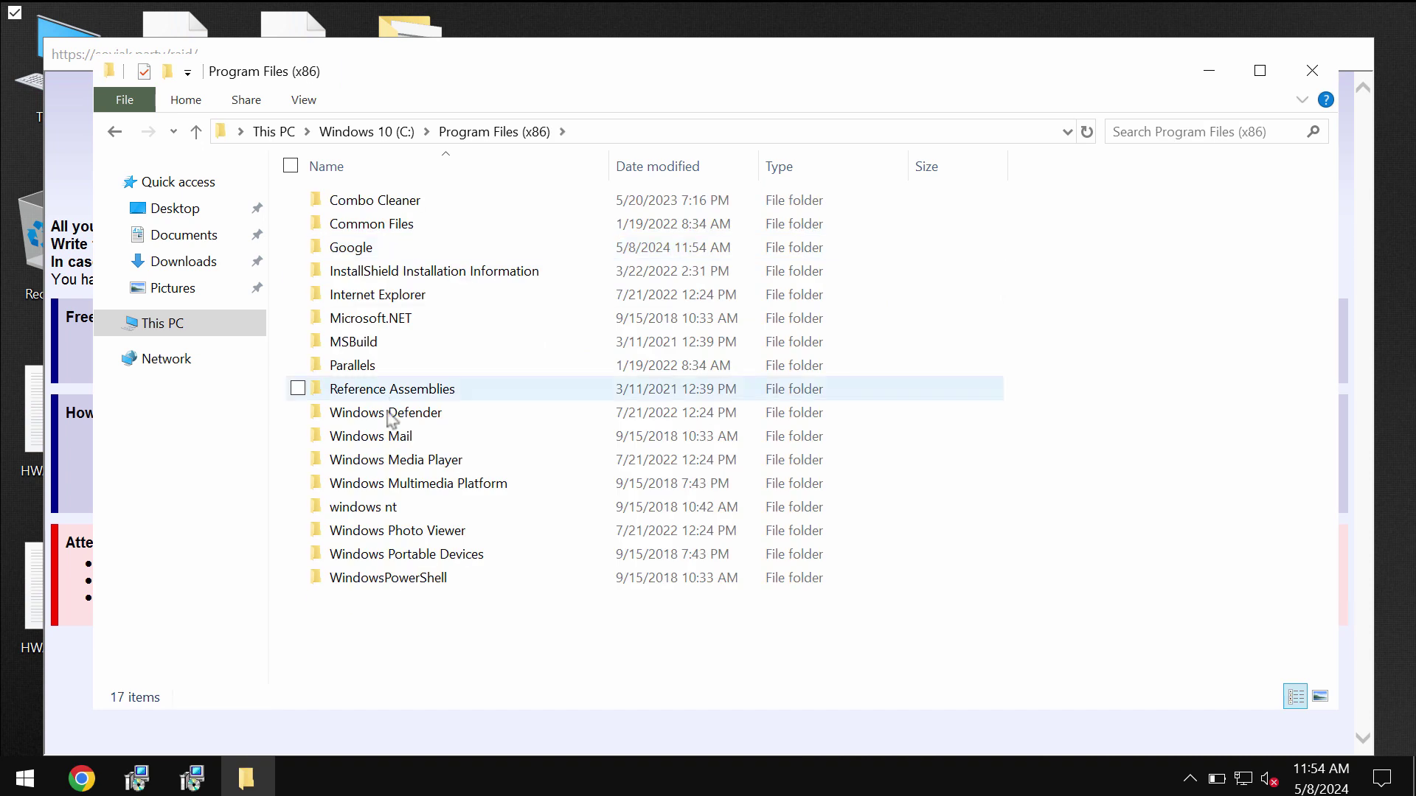
double_click(440, 297)
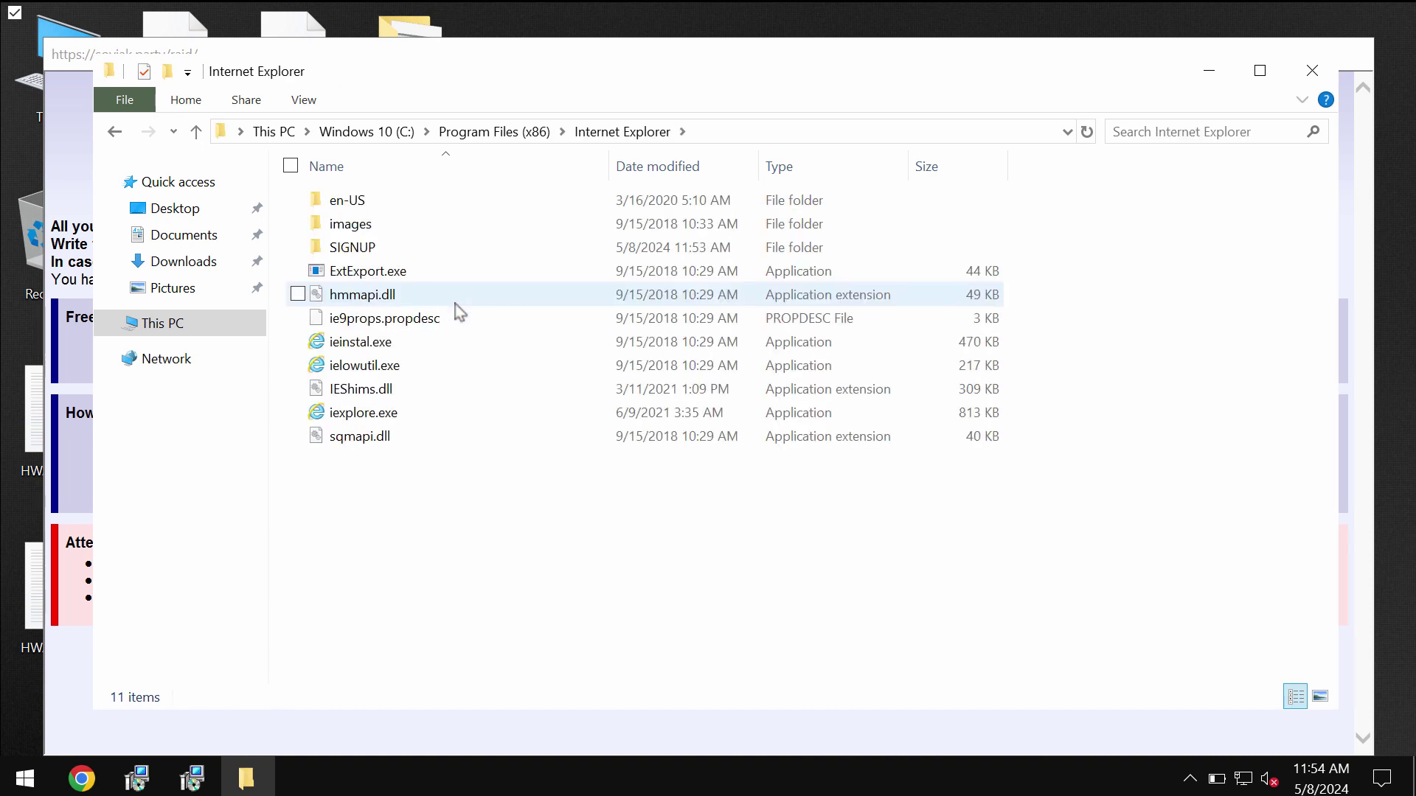
double_click(412, 412)
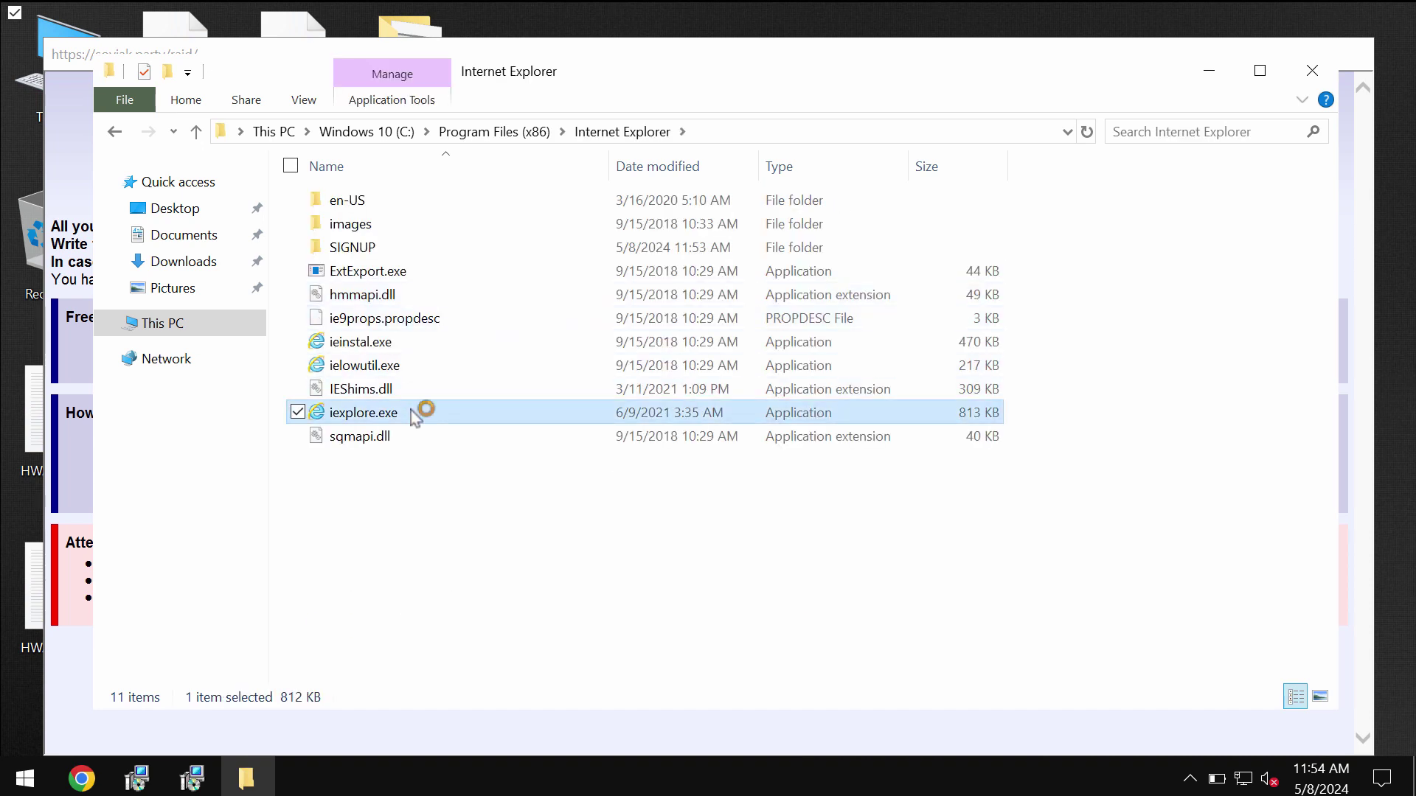
type("com")
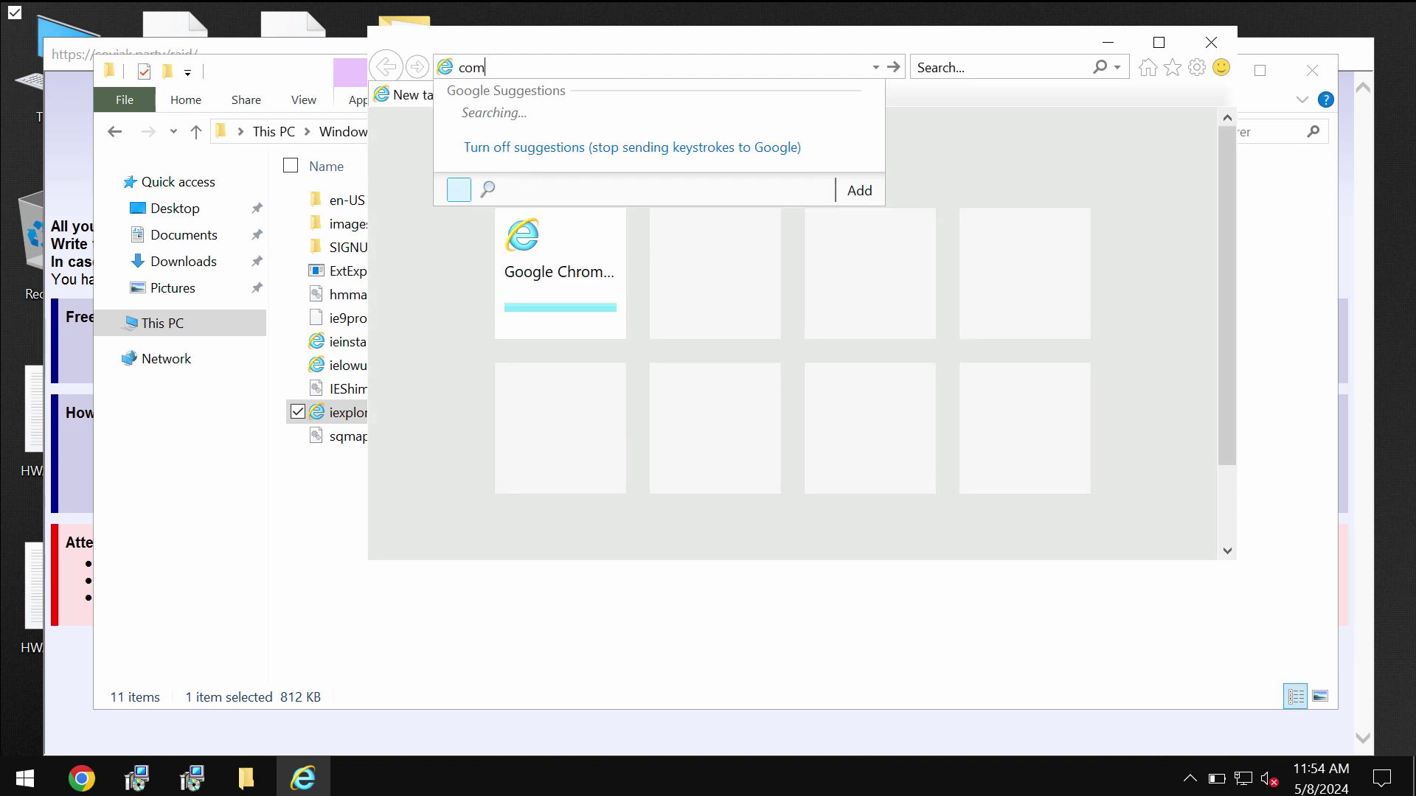
type("bocleaner.c")
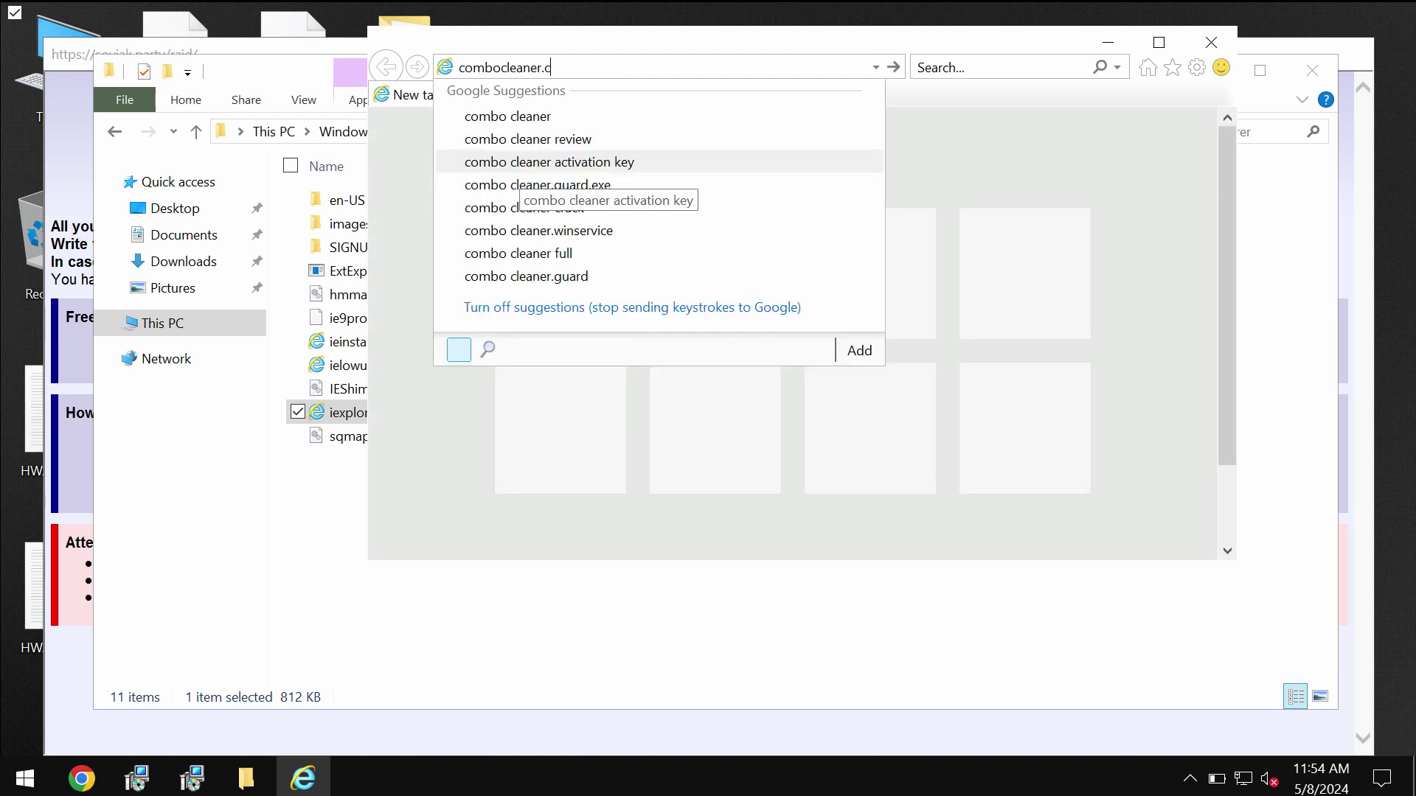
type("om")
- Load combocleaner.com and maximize the Internet Explorer window
key("Return")
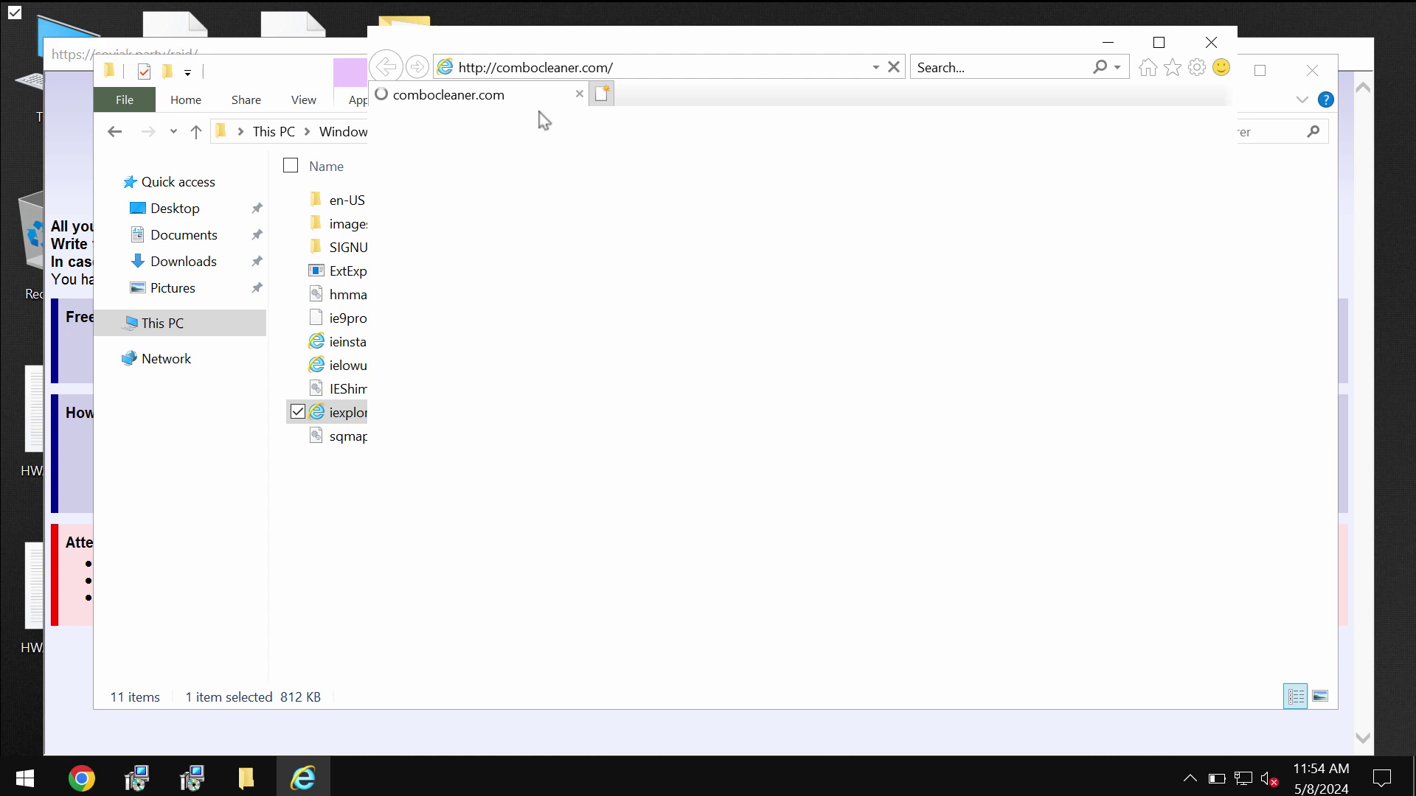
left_click(1159, 44)
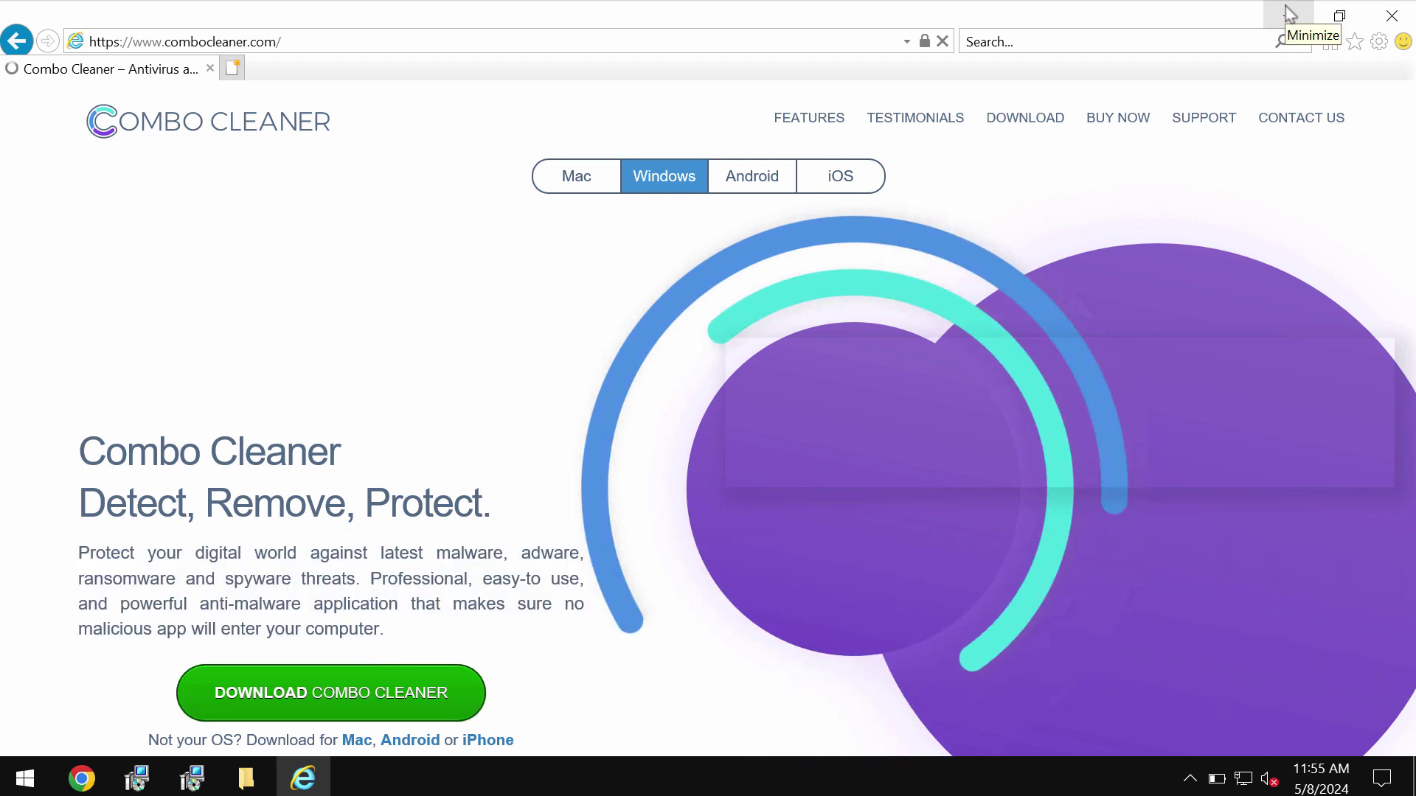
- Minimize the browser, open Combo Cleaner's dashboard from the system tray, and close File Explorer
left_click(1289, 13)
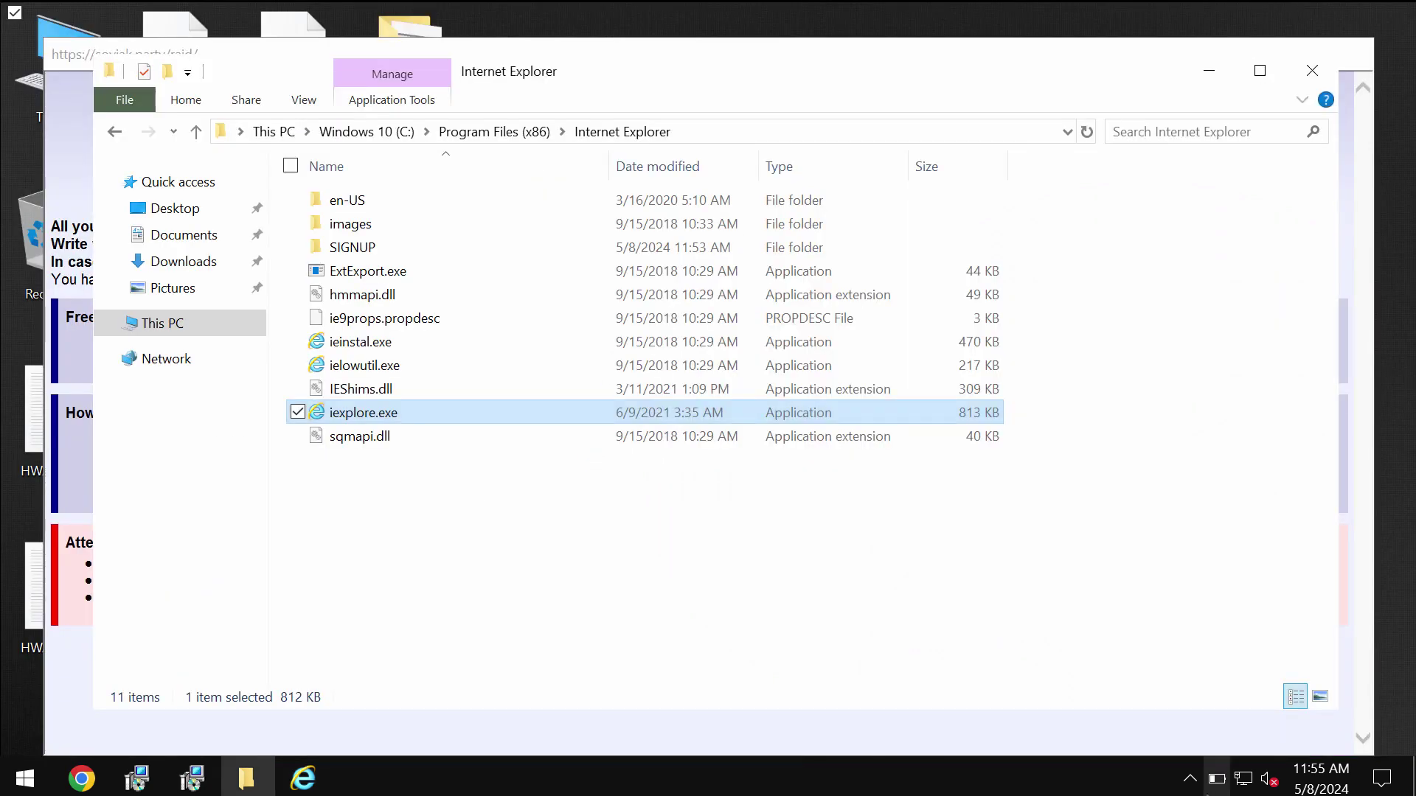
left_click(1189, 778)
left_click(1214, 735)
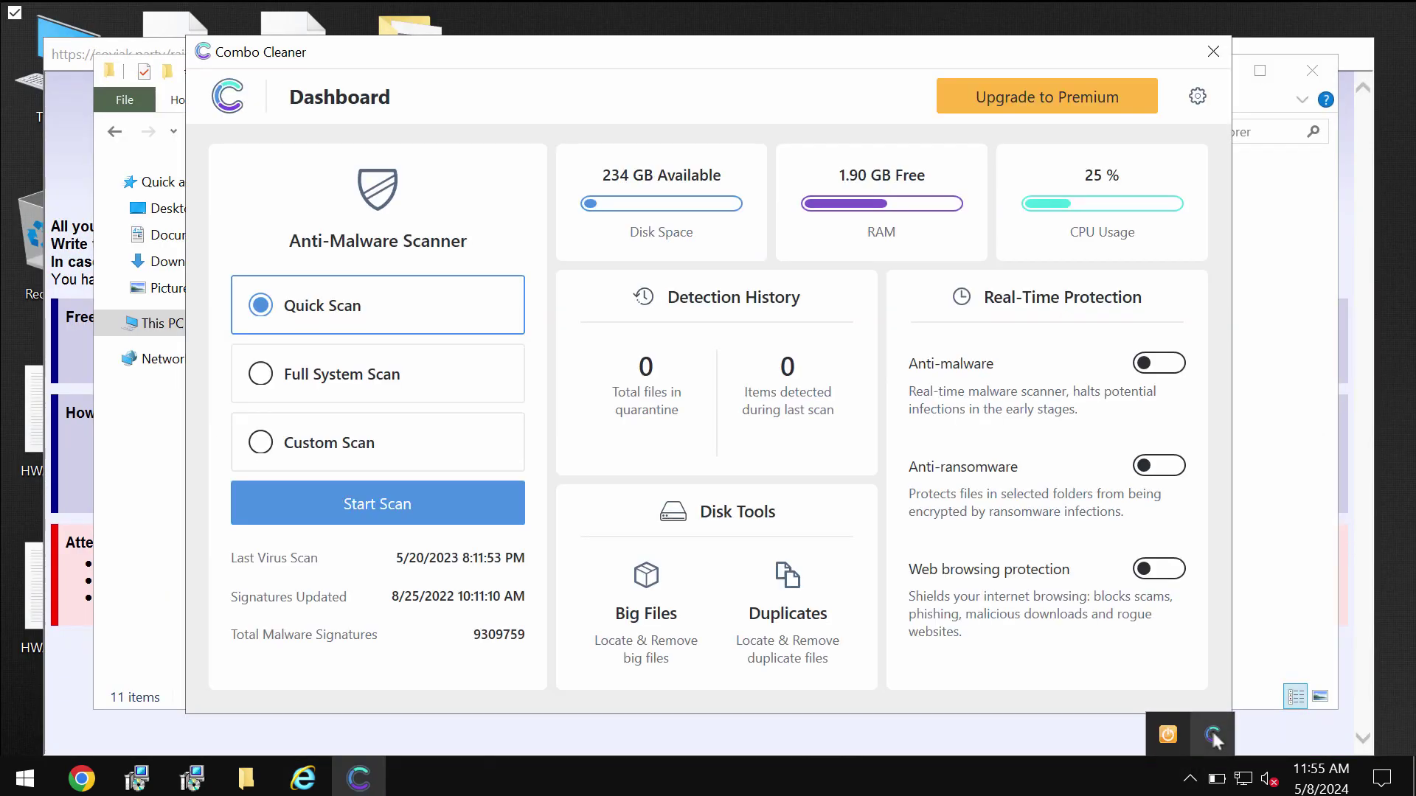
left_click(1323, 69)
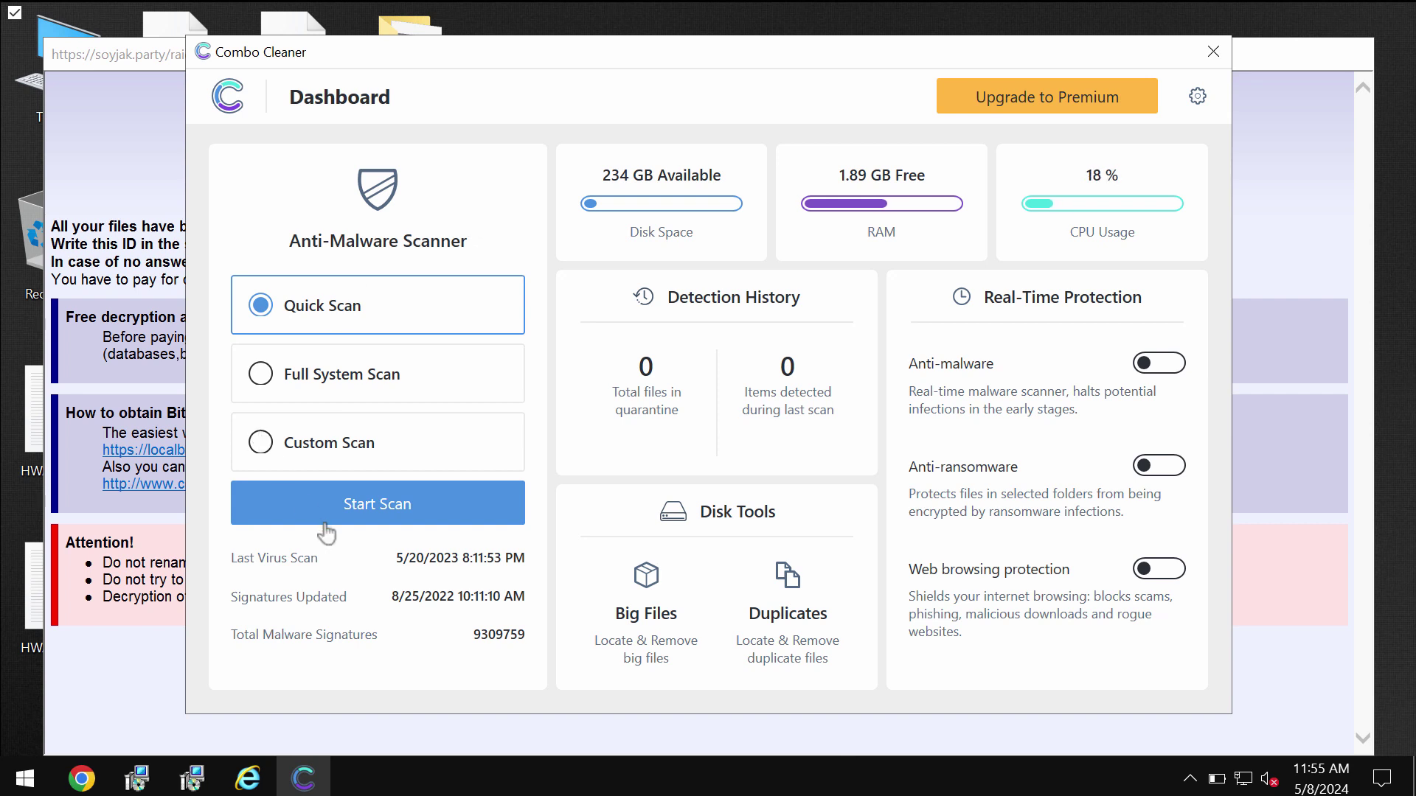
- Start a Combo Cleaner Quick Scan
left_click(352, 511)
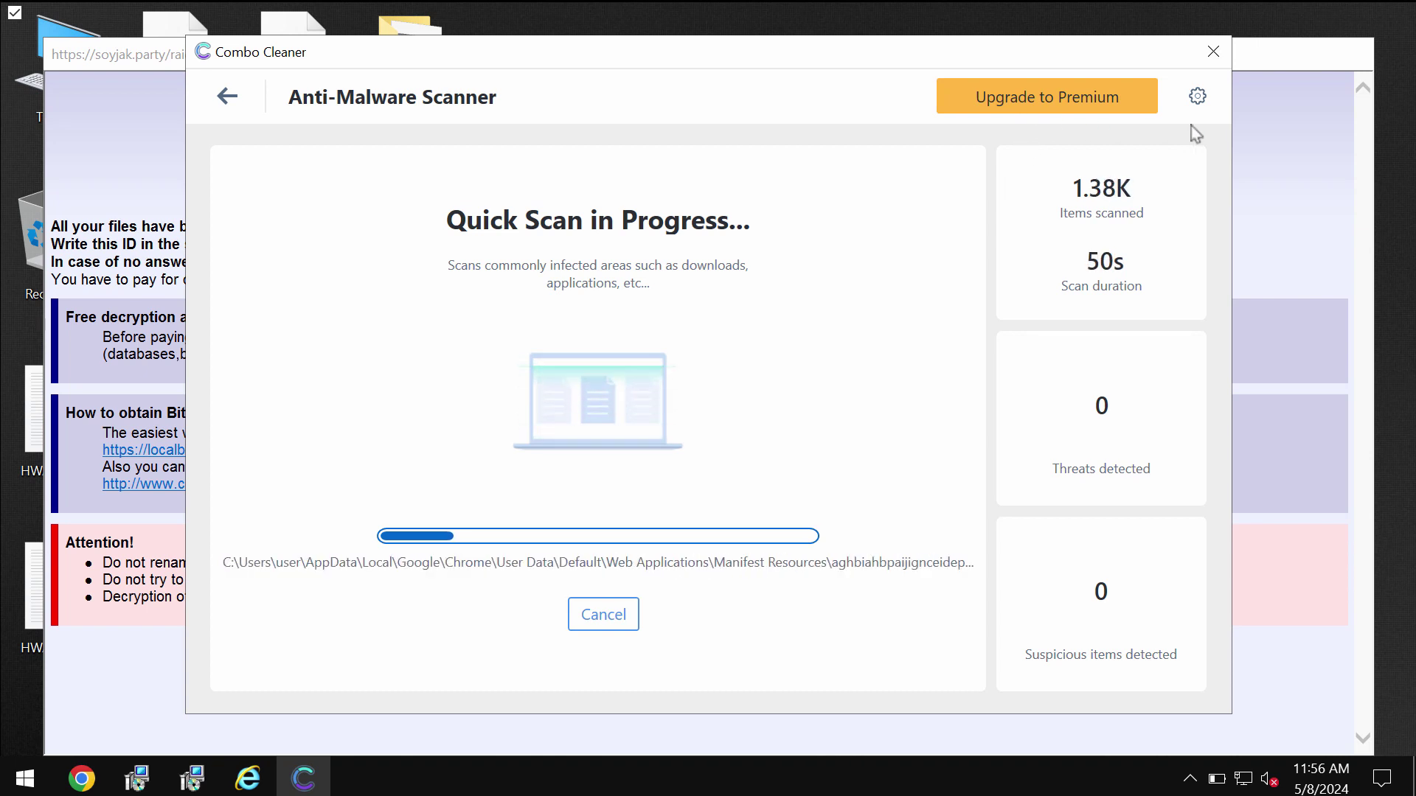
- Check the Anti-Ransomware settings, return to the scan, and open the Premium upgrade page
left_click(1194, 98)
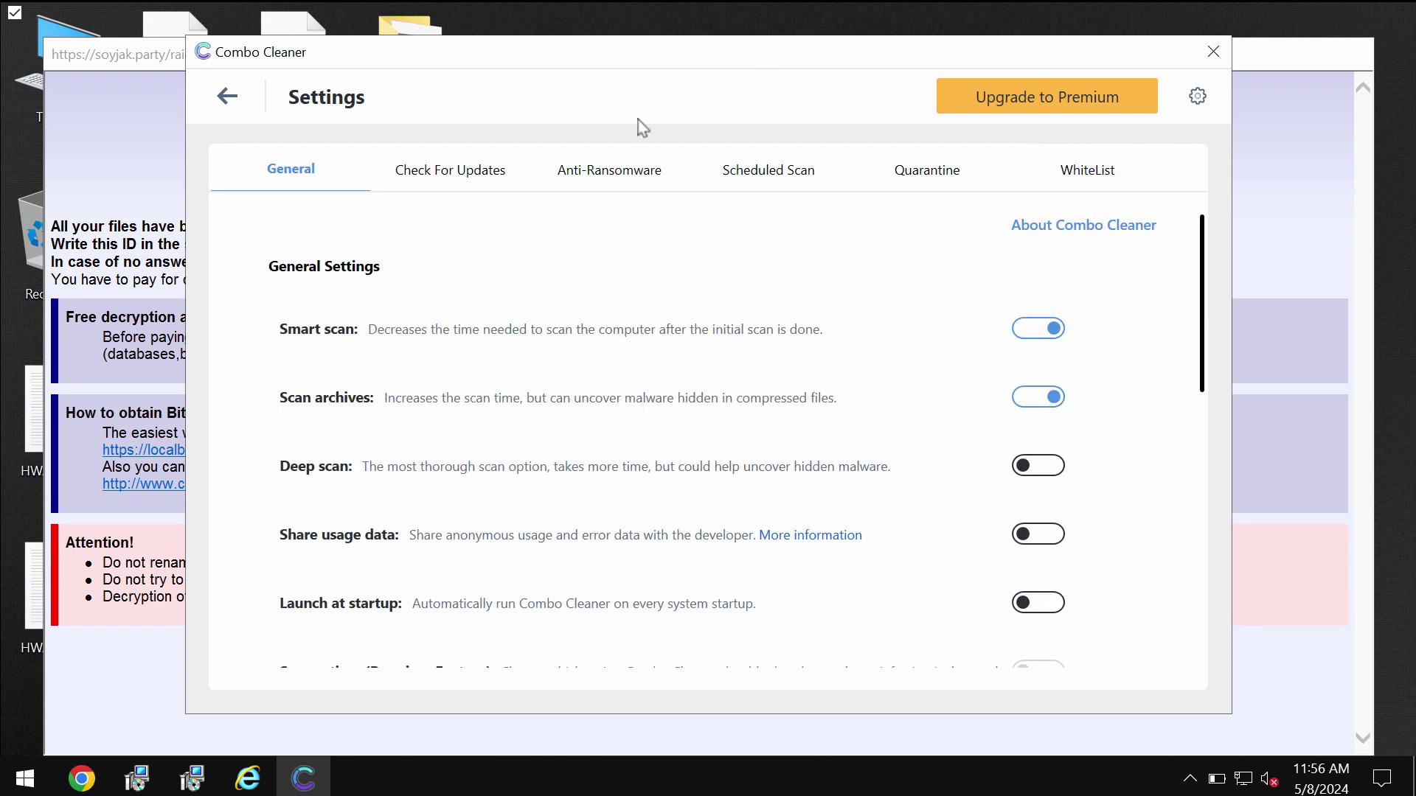
left_click(592, 191)
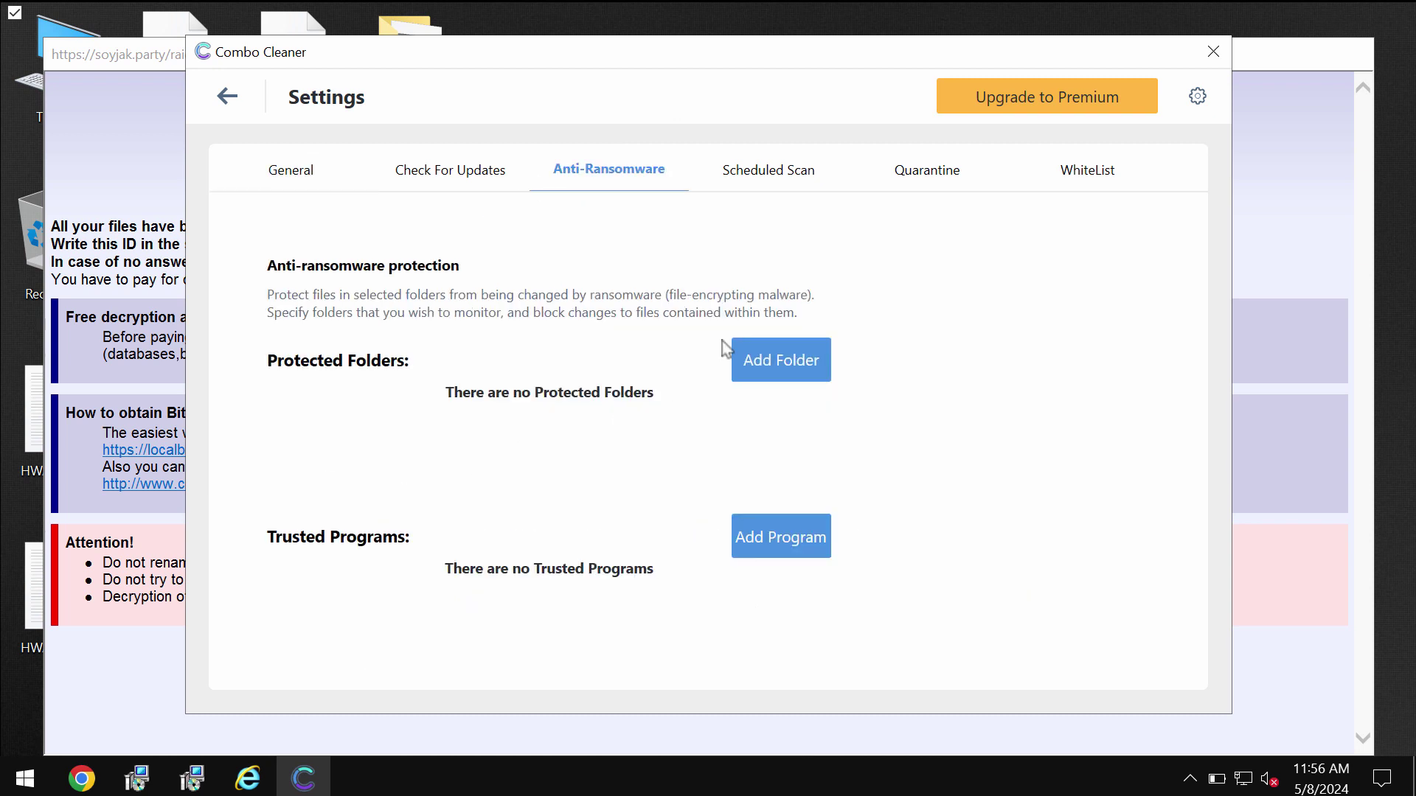
left_click(222, 105)
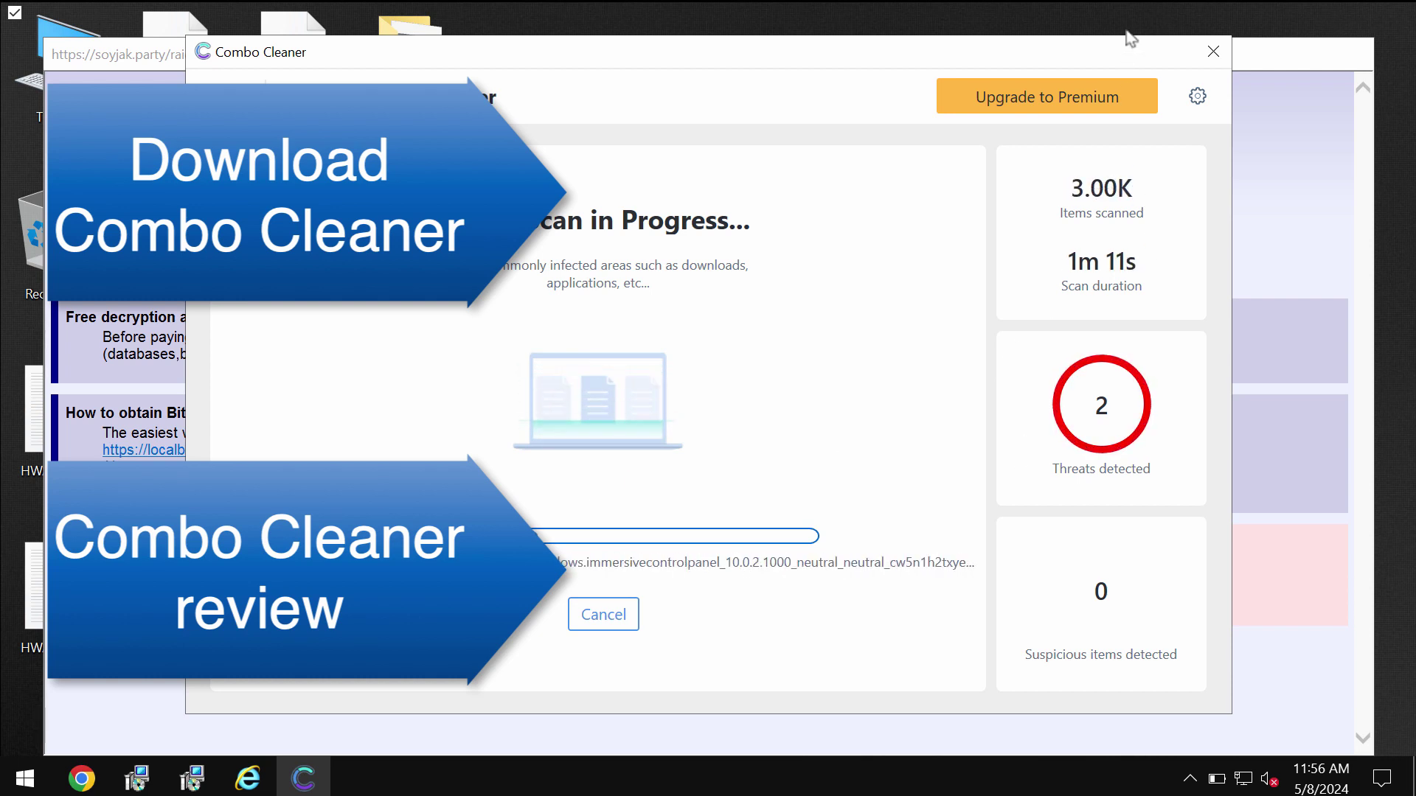
left_click(1049, 95)
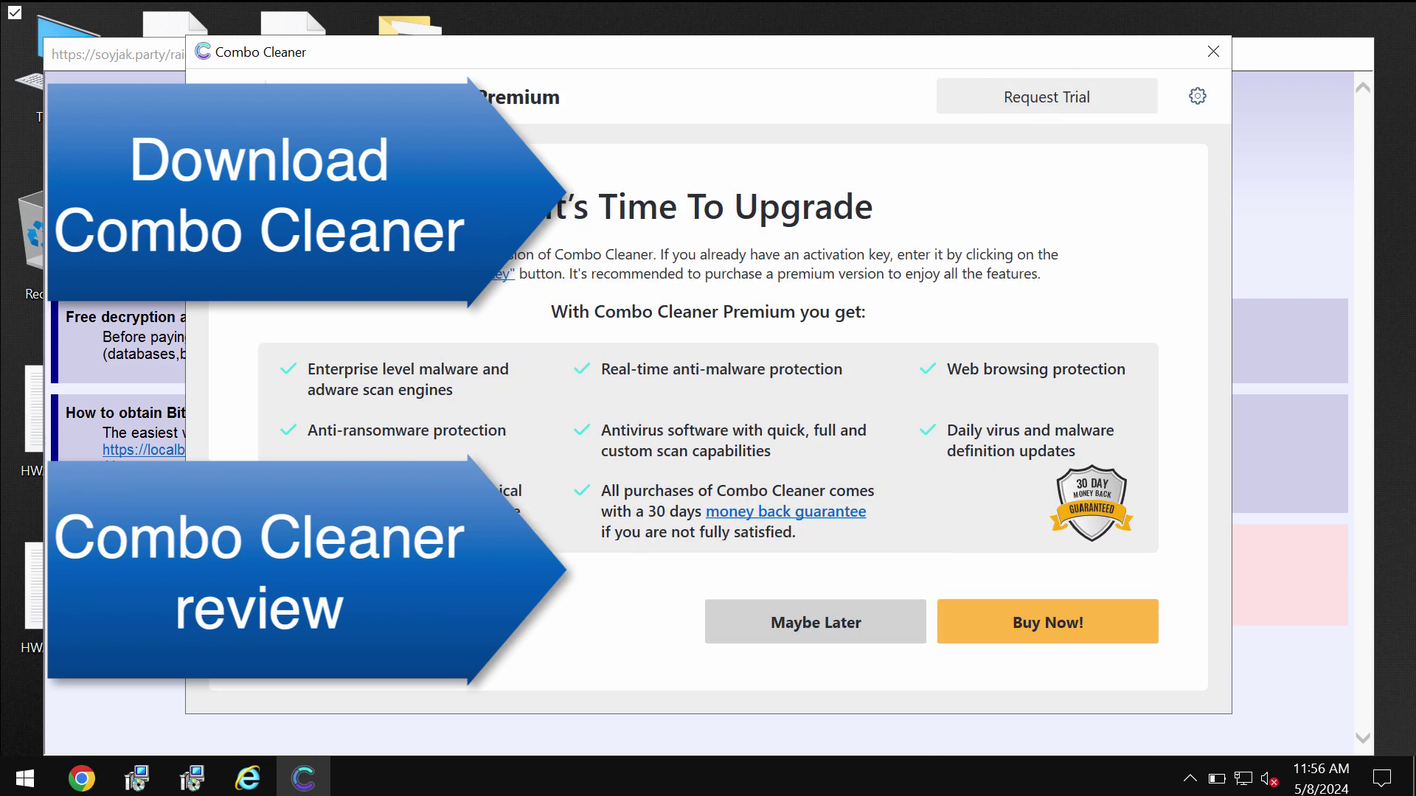